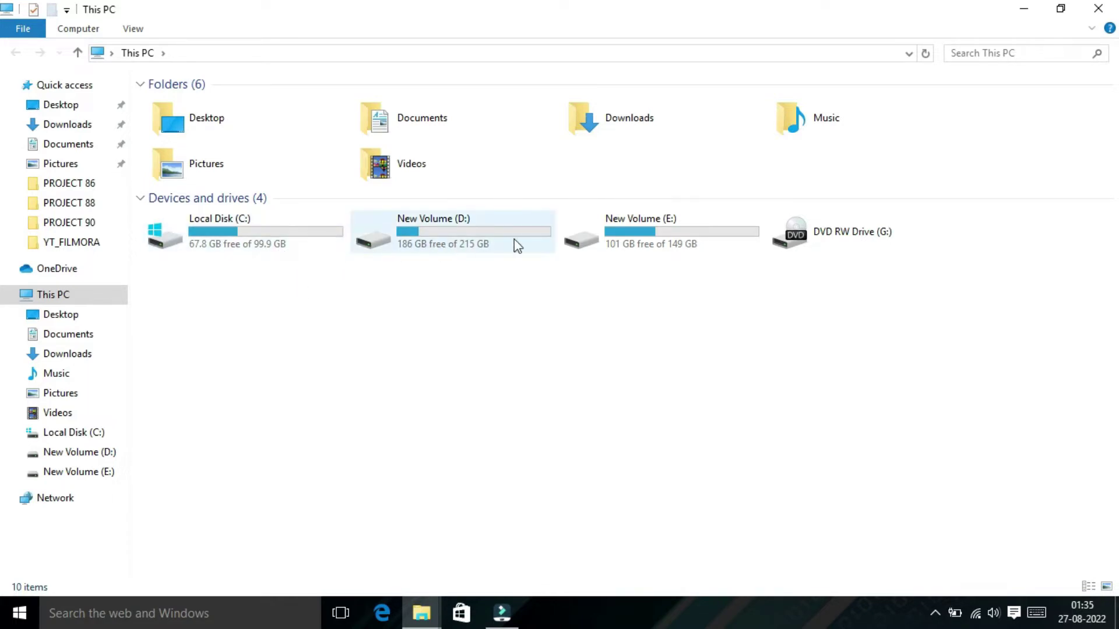
{"action": "mouse_move", "coordinate": [661, 232]}
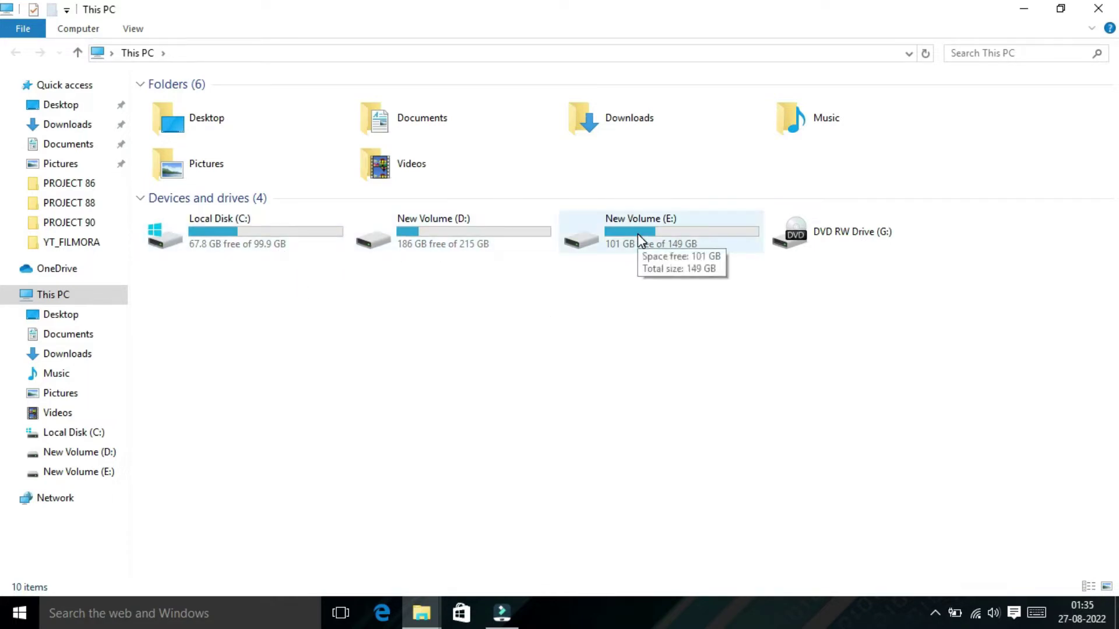
Check that New Volume (E:) and New Volume (D:) both open, then close File Explorer.
{"action": "double_click", "coordinate": [638, 233]}
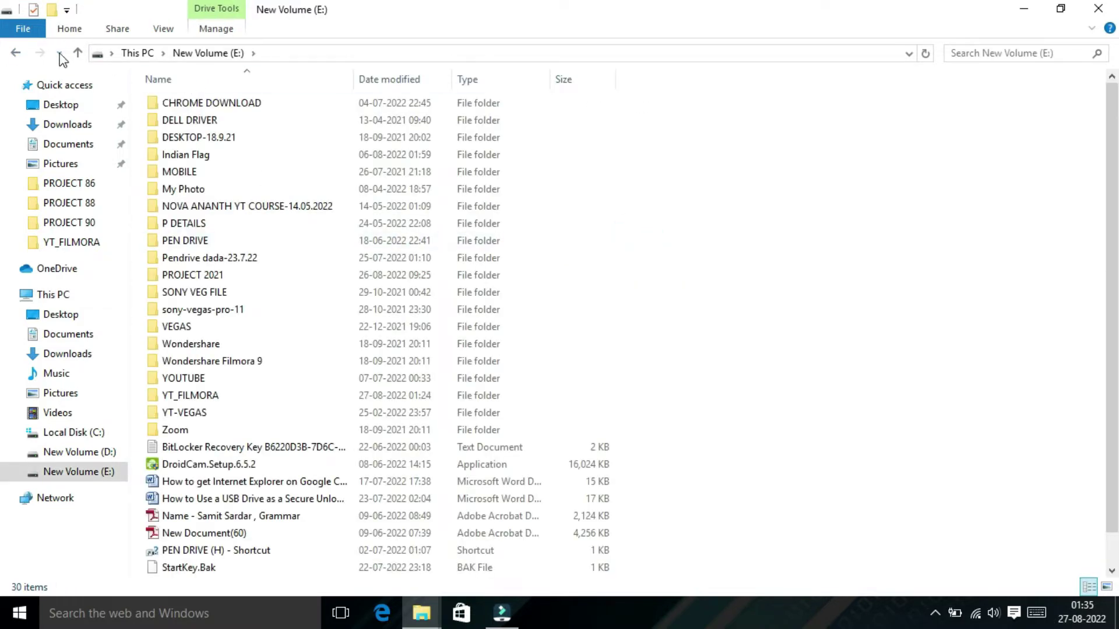
{"action": "left_click", "coordinate": [78, 54]}
{"action": "double_click", "coordinate": [444, 243]}
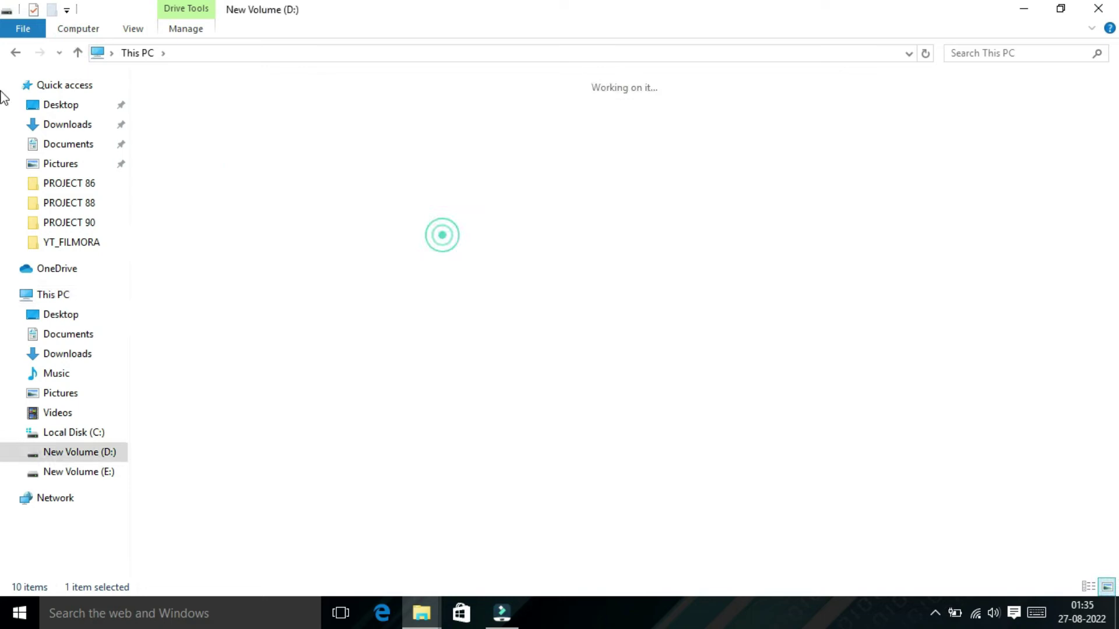
{"action": "left_click", "coordinate": [78, 54]}
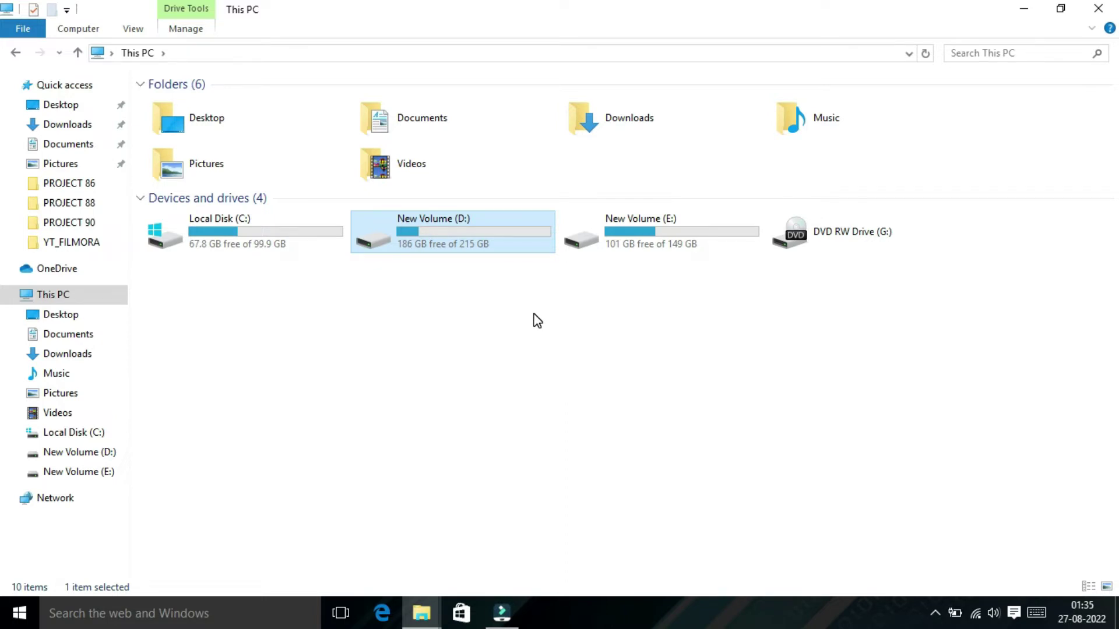
{"action": "left_click", "coordinate": [1099, 9]}
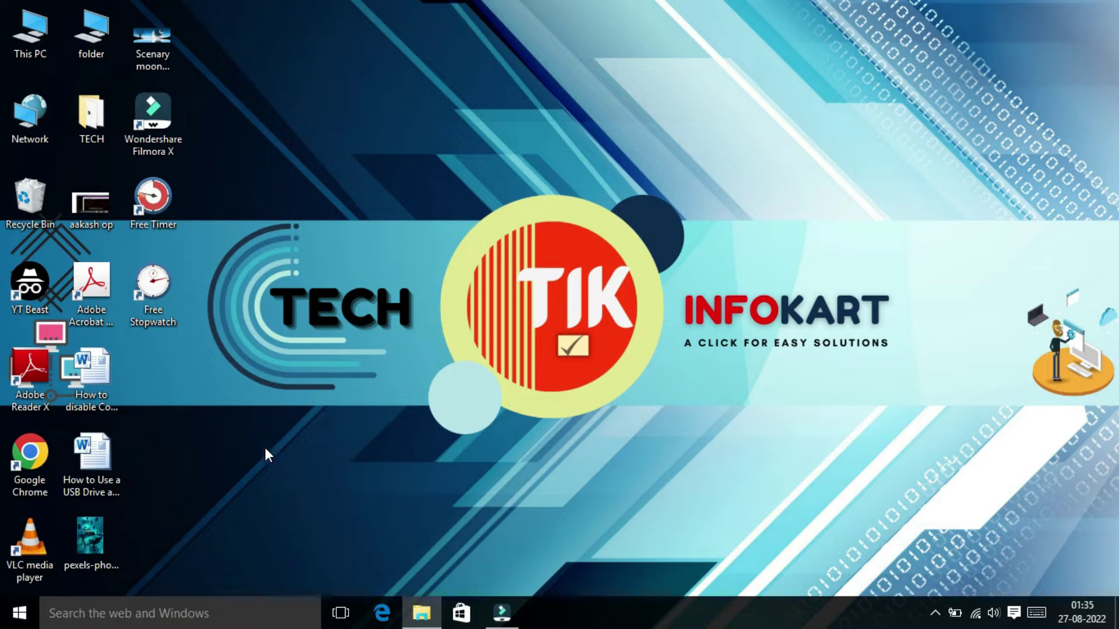
Search for gpedit.msc and launch the Local Group Policy Editor from the results.
{"action": "left_click", "coordinate": [112, 616]}
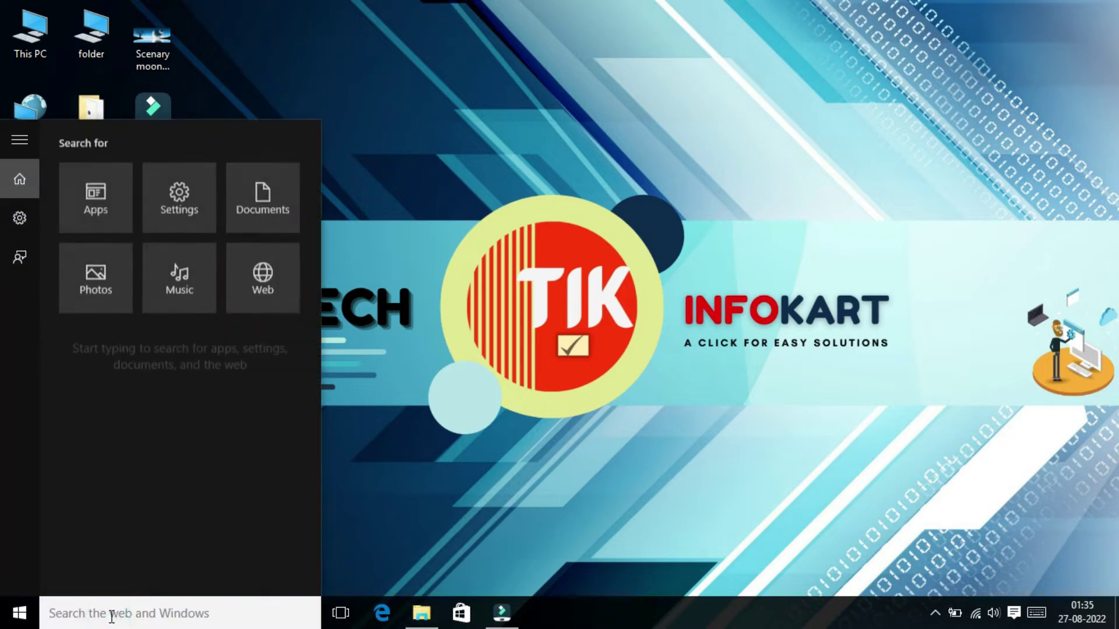
{"action": "type", "text": "gp"}
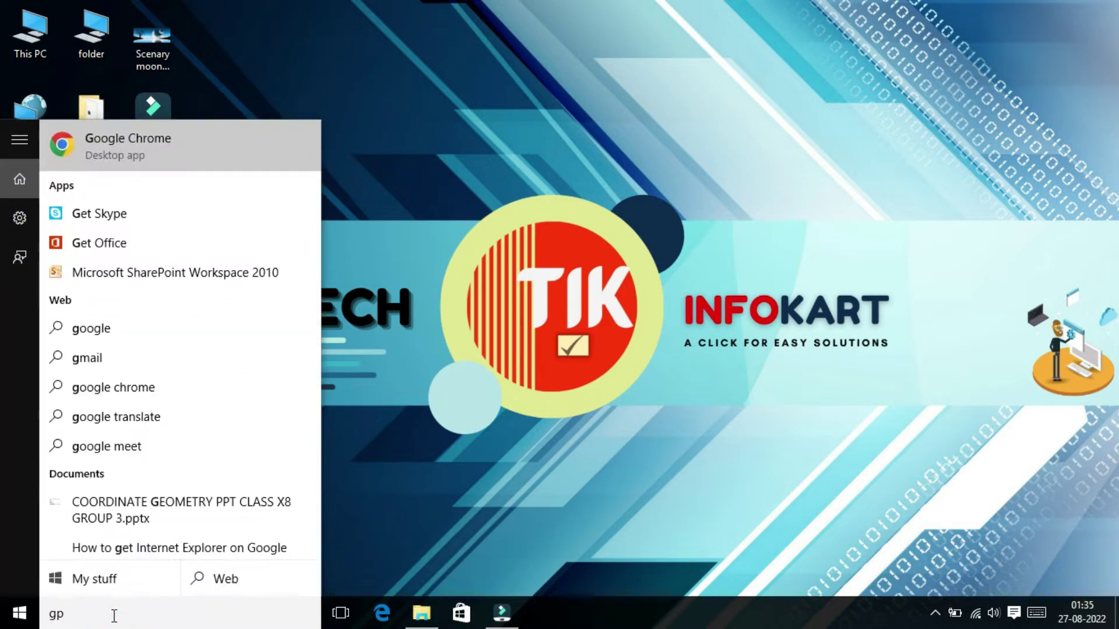
{"action": "type", "text": "edit."}
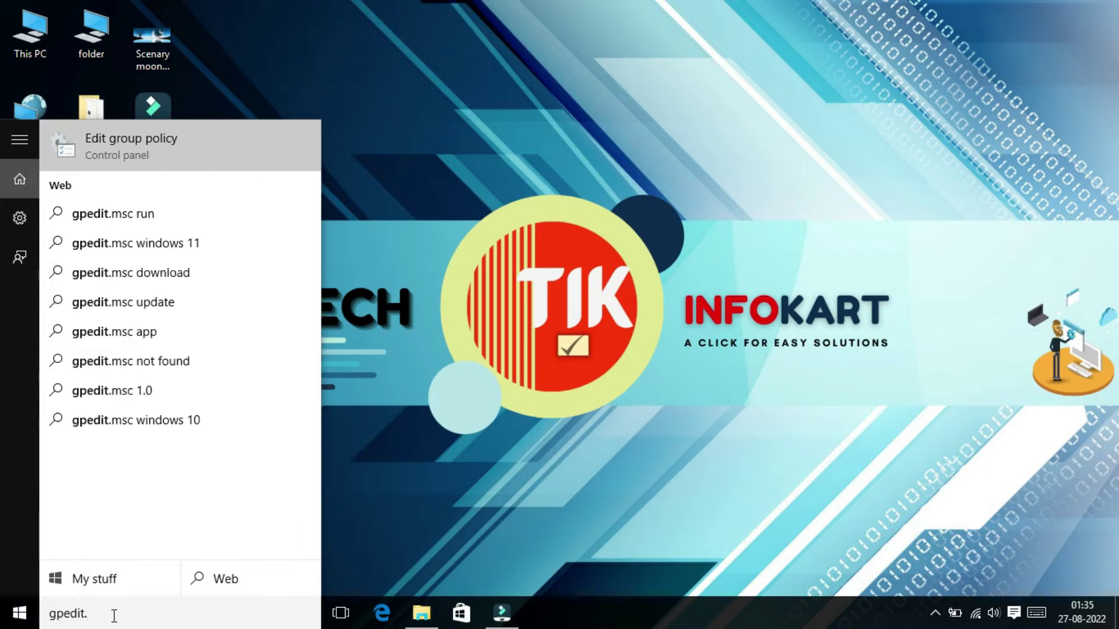
{"action": "type", "text": "msc"}
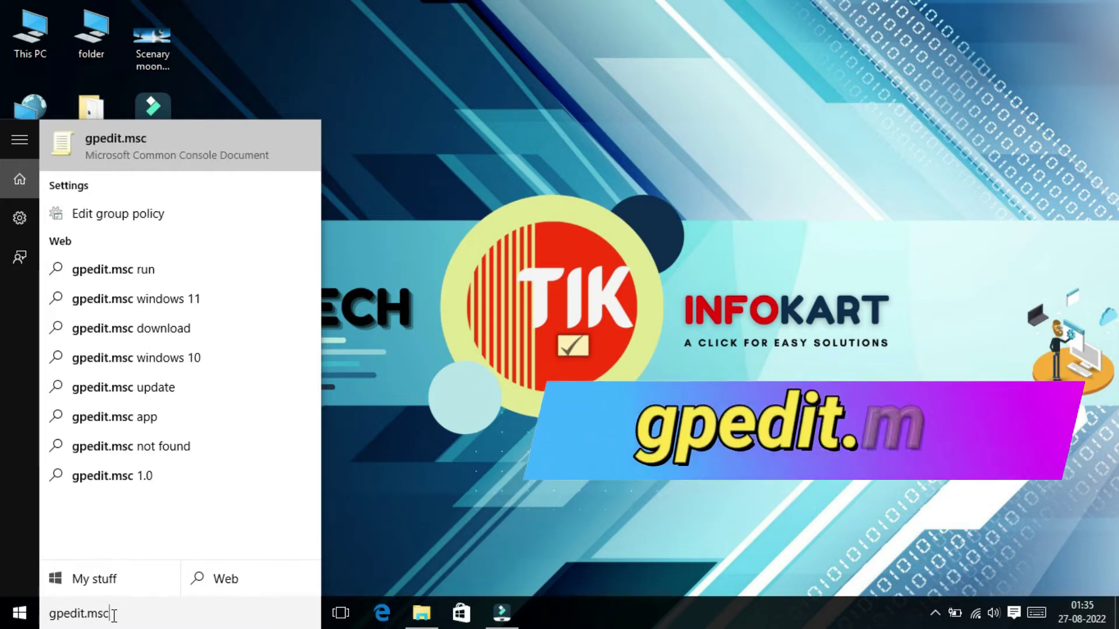
{"action": "left_click", "coordinate": [145, 144]}
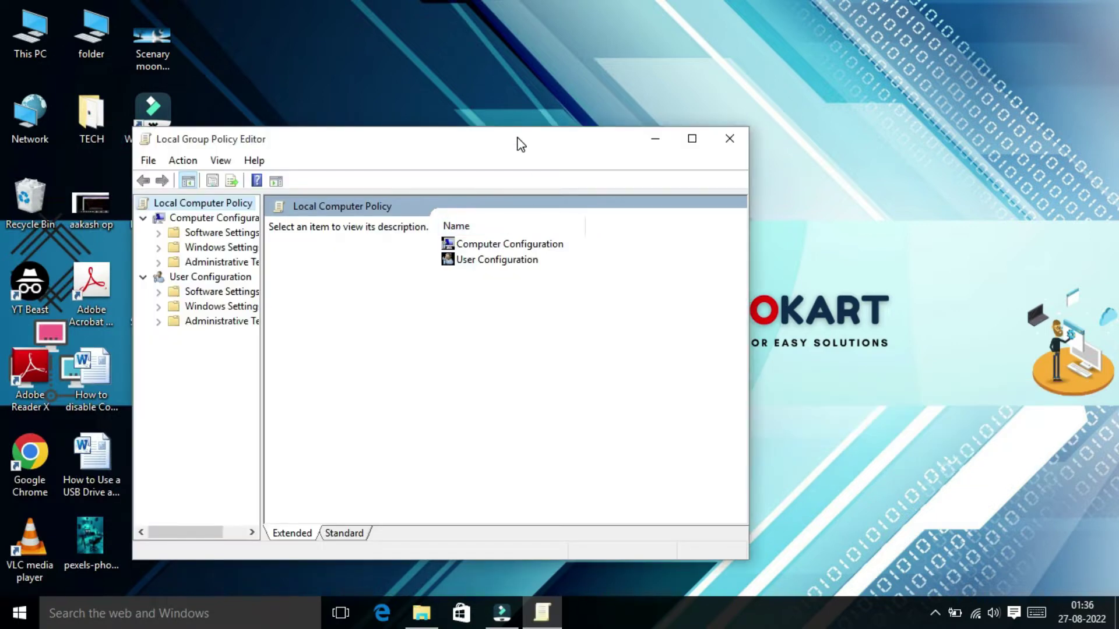
Go to User Configuration > Administrative Templates > Windows Components > File Explorer, with the window widened.
{"action": "left_click_drag", "start_coordinate": [517, 143], "coordinate": [628, 97]}
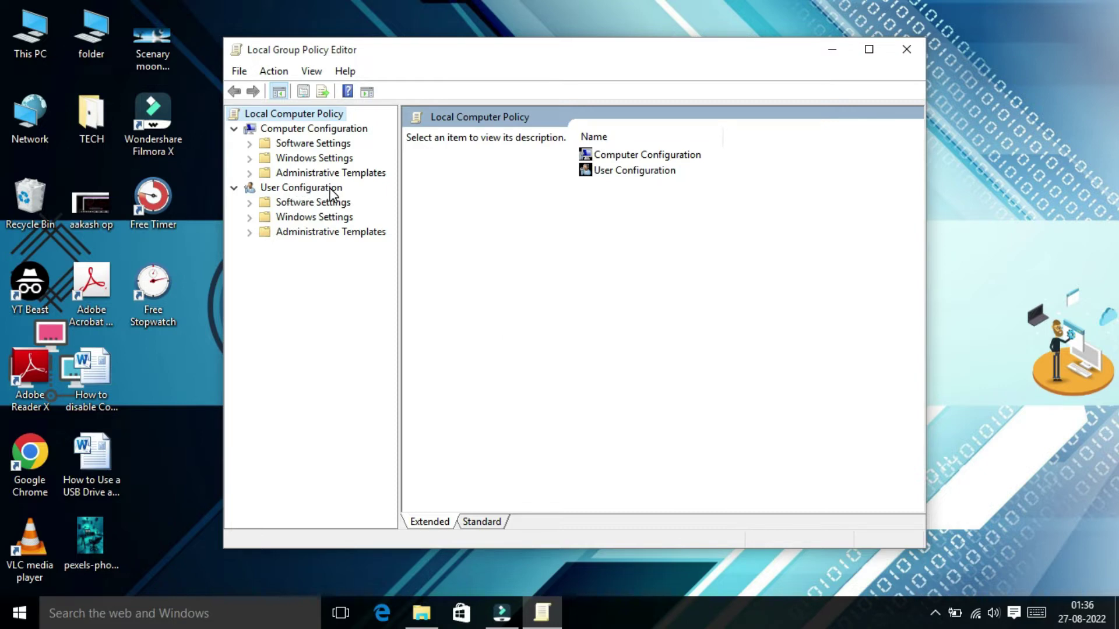
{"action": "left_click", "coordinate": [309, 233]}
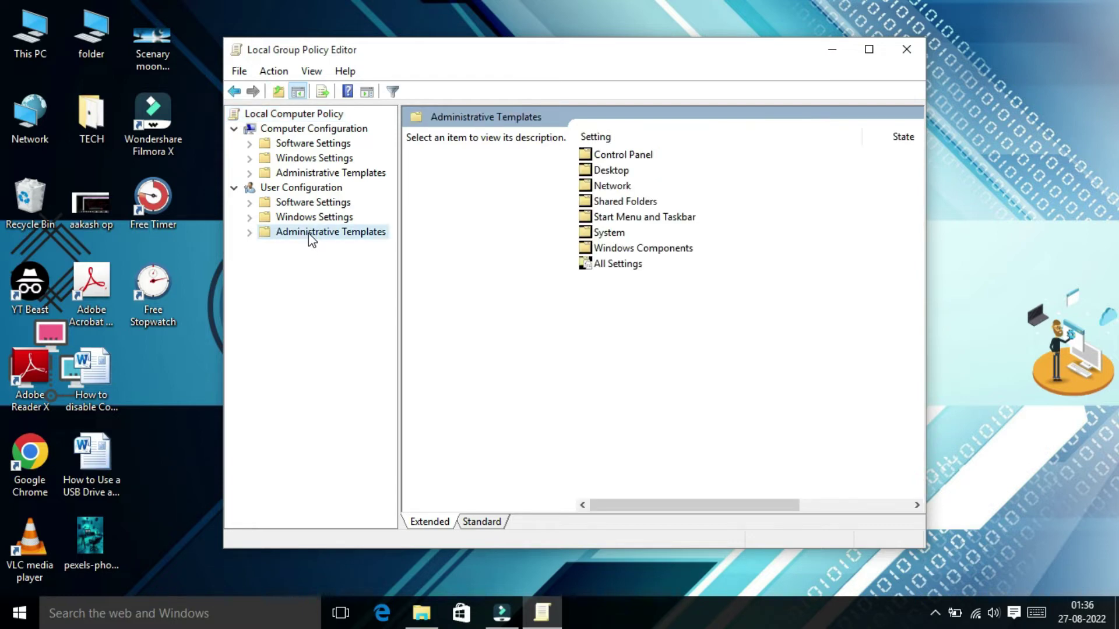
{"action": "left_click", "coordinate": [250, 233]}
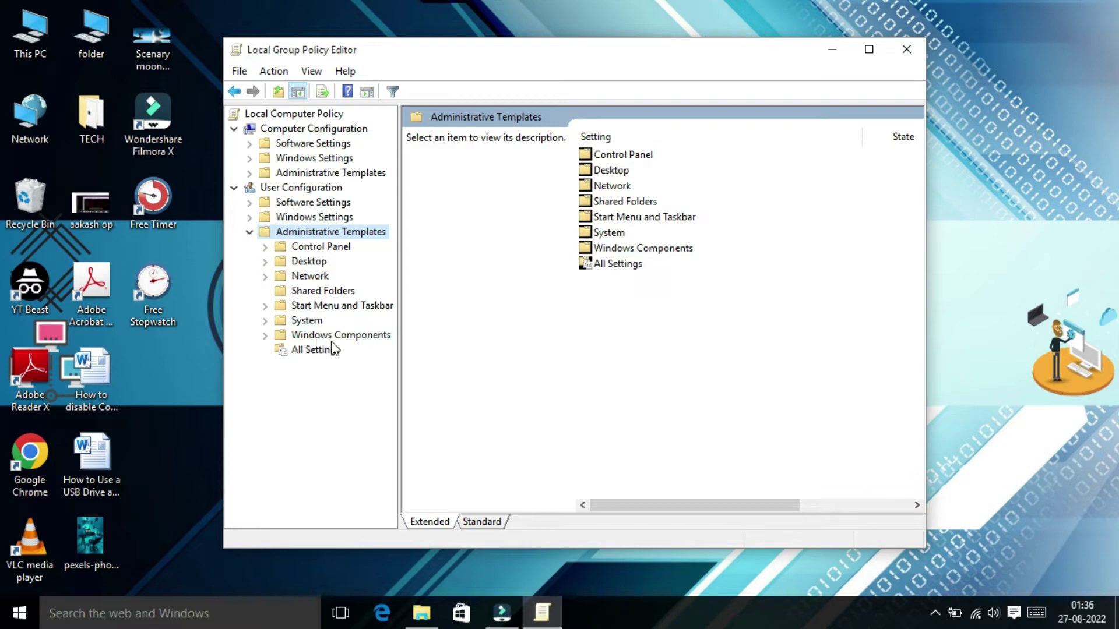
{"action": "left_click", "coordinate": [266, 337]}
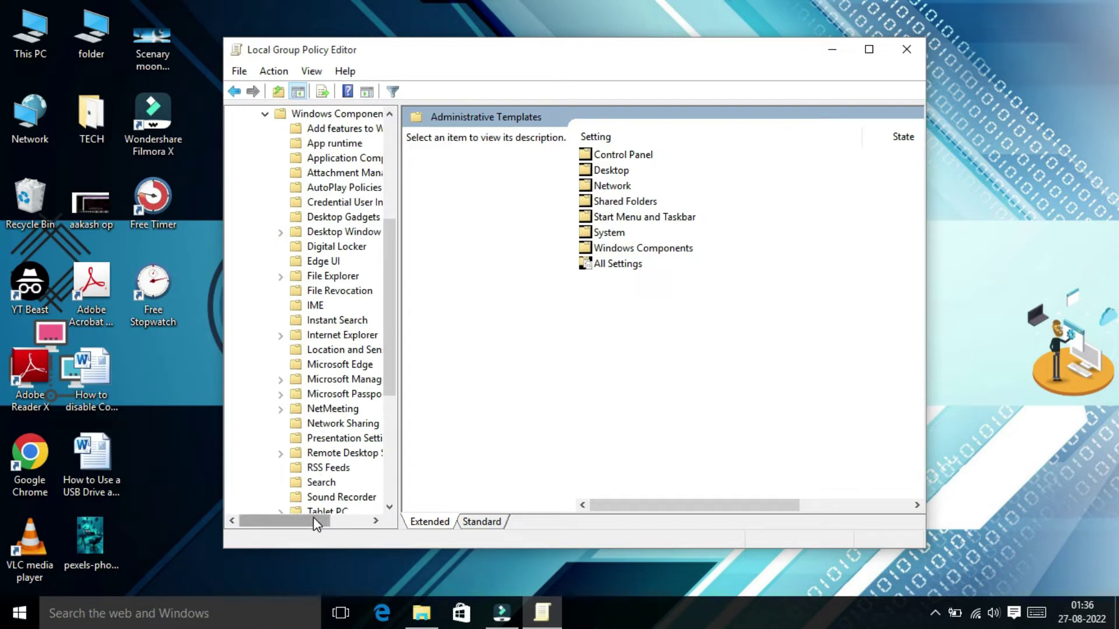
{"action": "left_click_drag", "start_coordinate": [313, 521], "coordinate": [325, 521]}
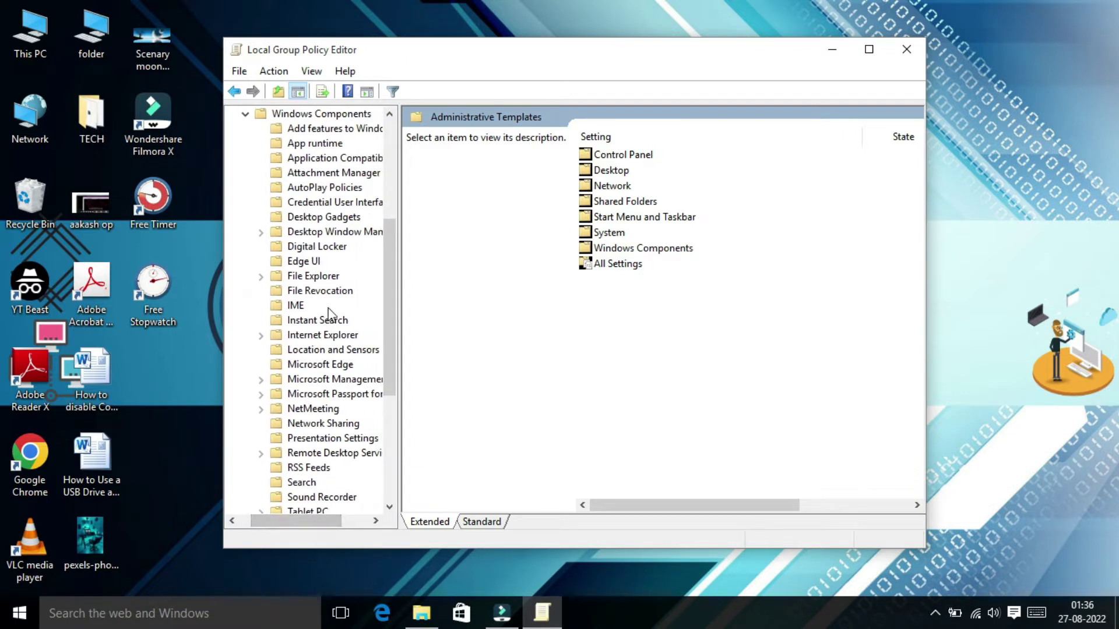
{"action": "scroll", "coordinate": [325, 306], "scroll_direction": "down", "scroll_amount": 1}
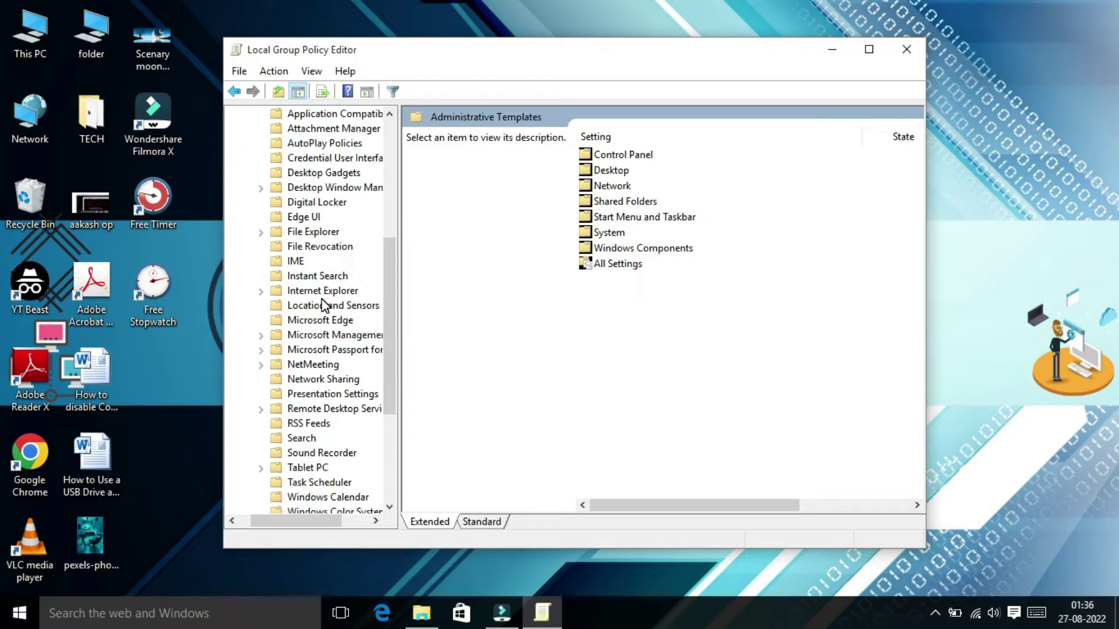
{"action": "left_click", "coordinate": [310, 232]}
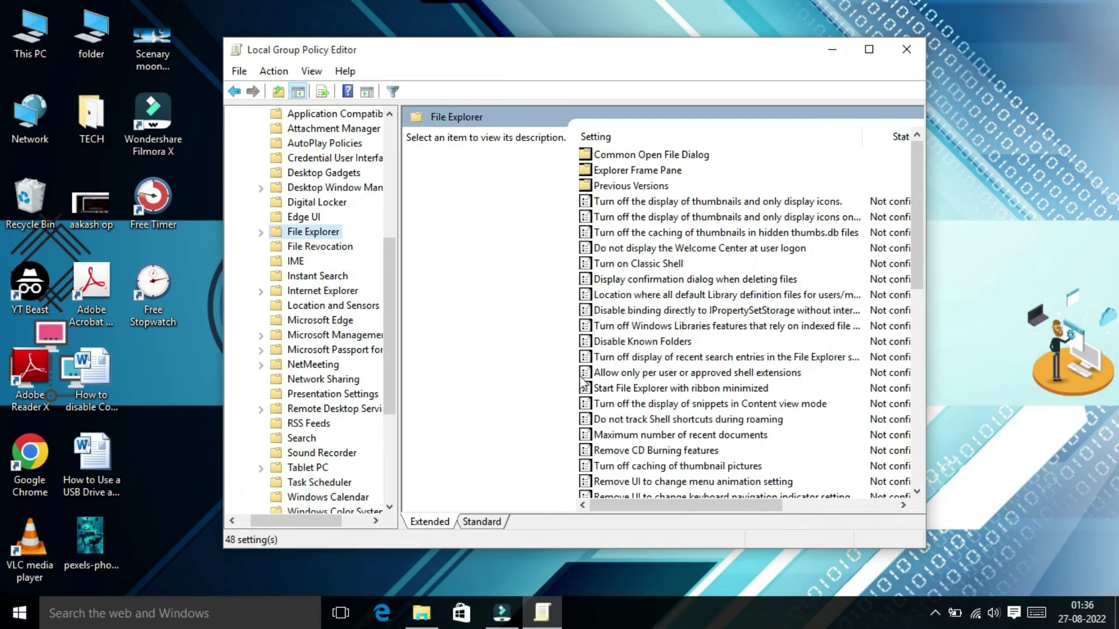
{"action": "left_click_drag", "start_coordinate": [642, 510], "coordinate": [633, 510]}
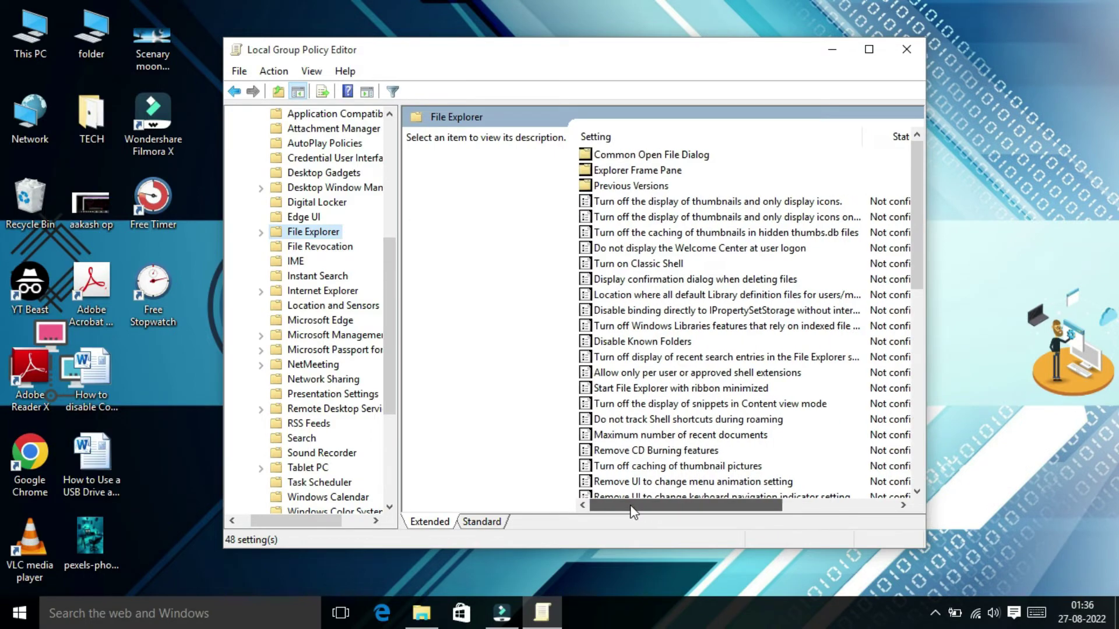
{"action": "left_click_drag", "start_coordinate": [990, 224], "coordinate": [992, 225]}
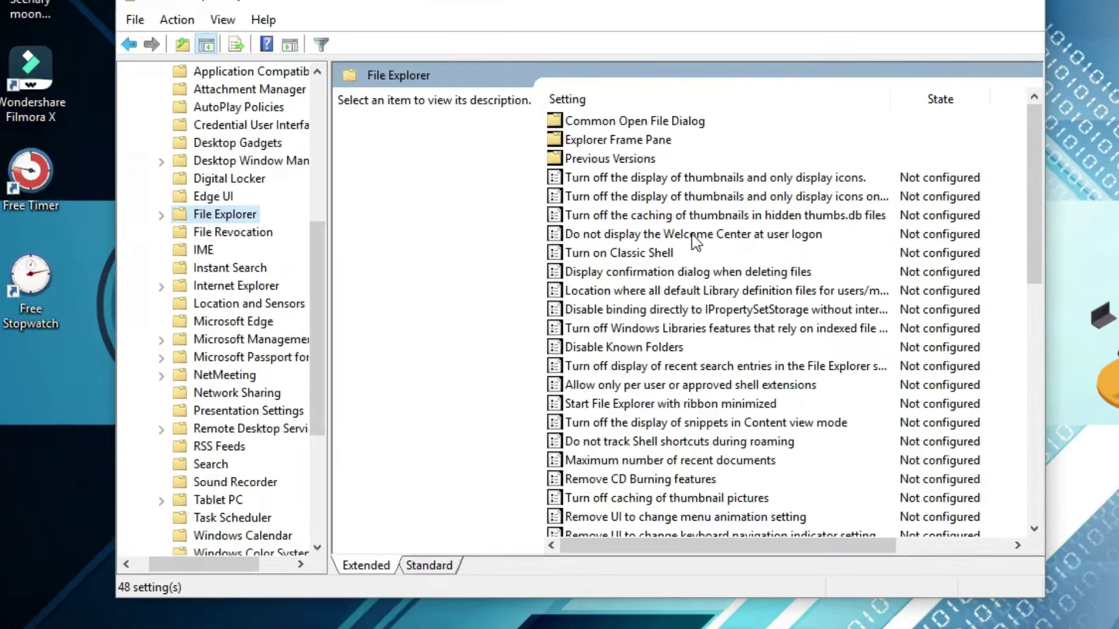
{"action": "scroll", "coordinate": [676, 199], "scroll_direction": "down", "scroll_amount": 3}
{"action": "scroll", "coordinate": [676, 199], "scroll_direction": "down", "scroll_amount": 5}
{"action": "scroll", "coordinate": [676, 199], "scroll_direction": "down", "scroll_amount": 2}
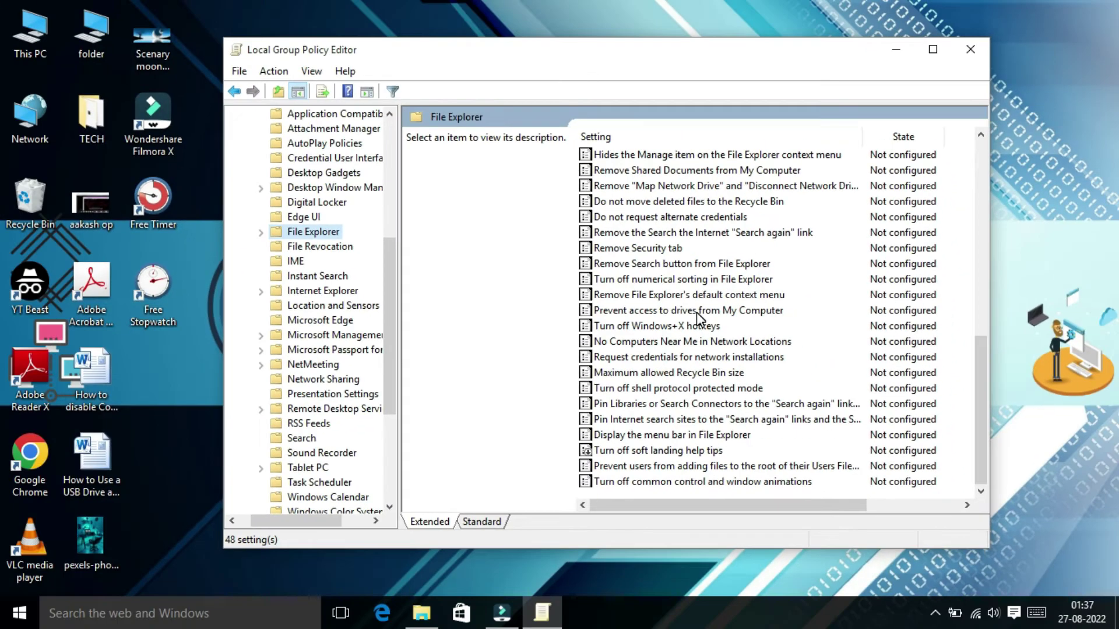
Enable 'Prevent access to drives from My Computer' with 'Restrict D drive only' and apply it.
{"action": "double_click", "coordinate": [695, 310]}
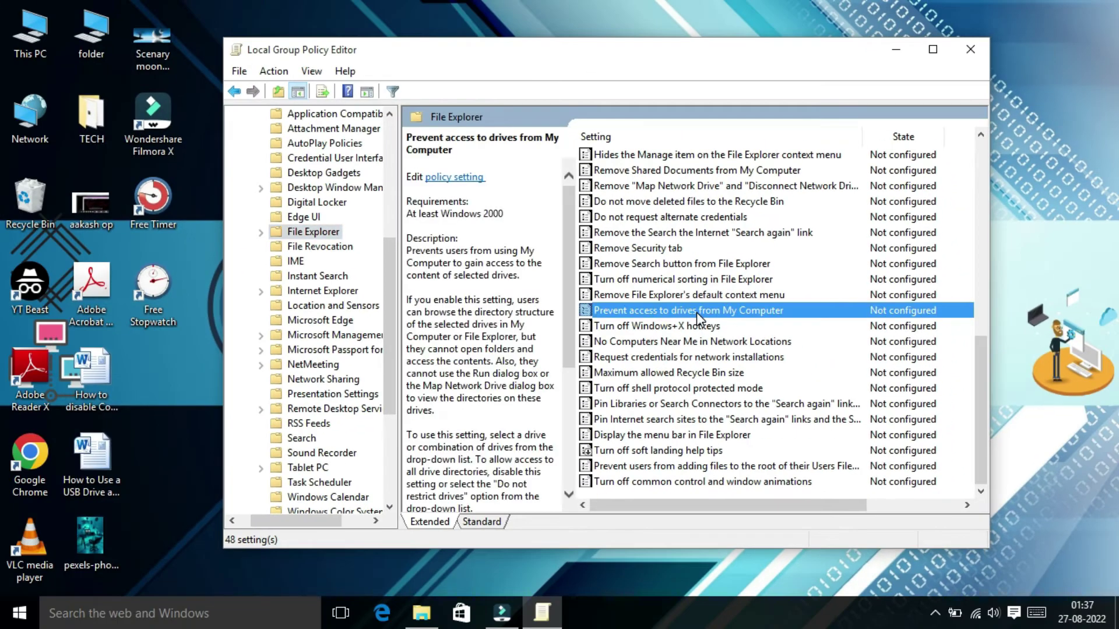
{"action": "left_click_drag", "start_coordinate": [435, 114], "coordinate": [583, 63]}
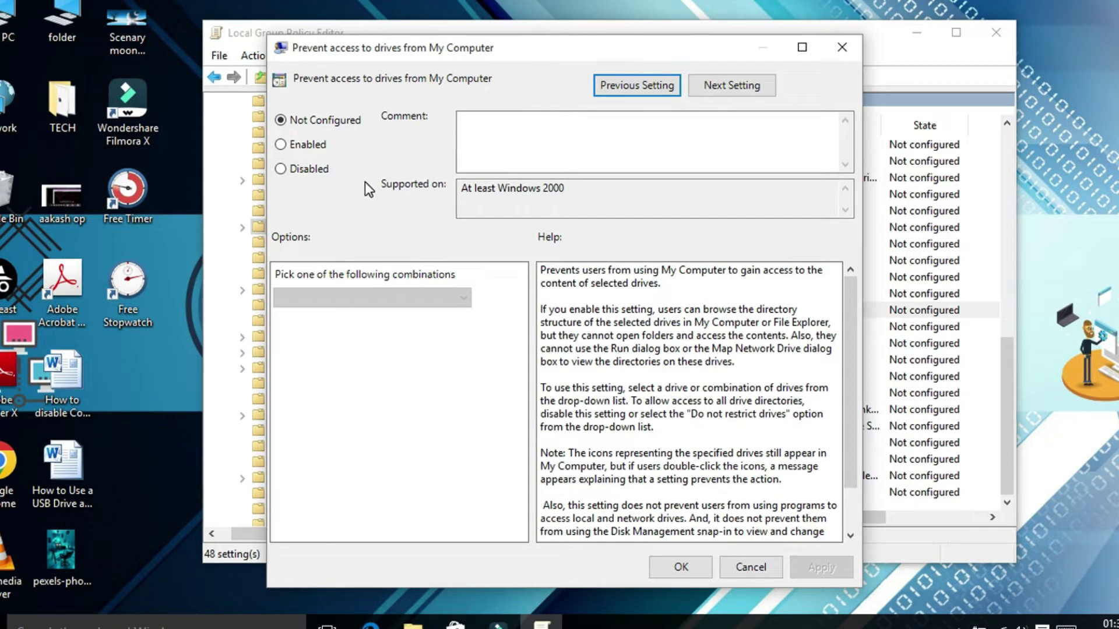
{"action": "left_click", "coordinate": [282, 145]}
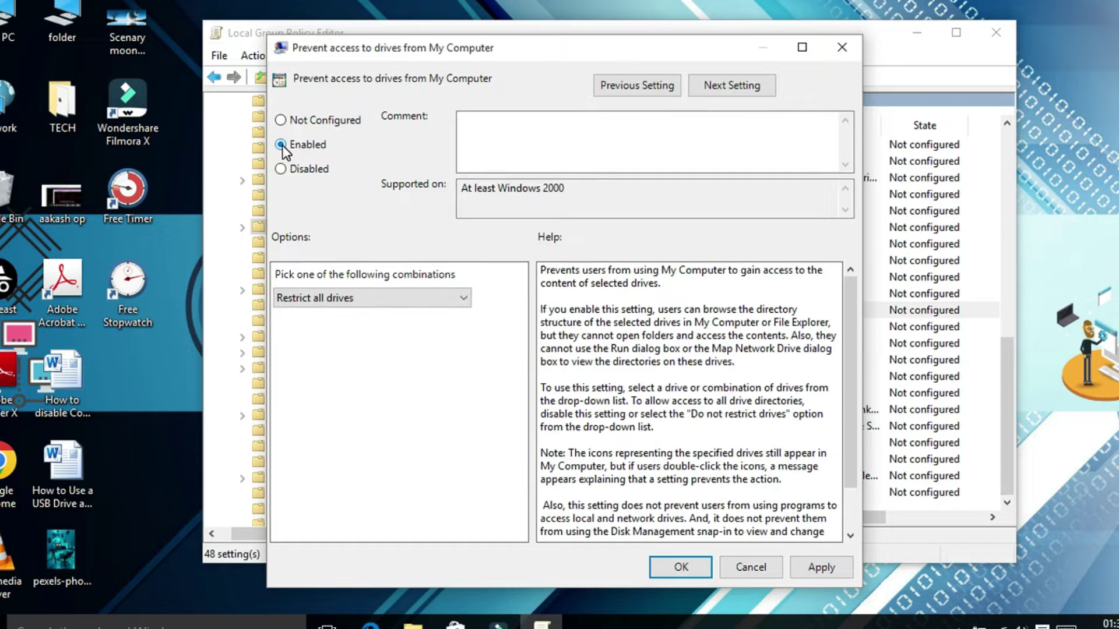
{"action": "left_click", "coordinate": [359, 303]}
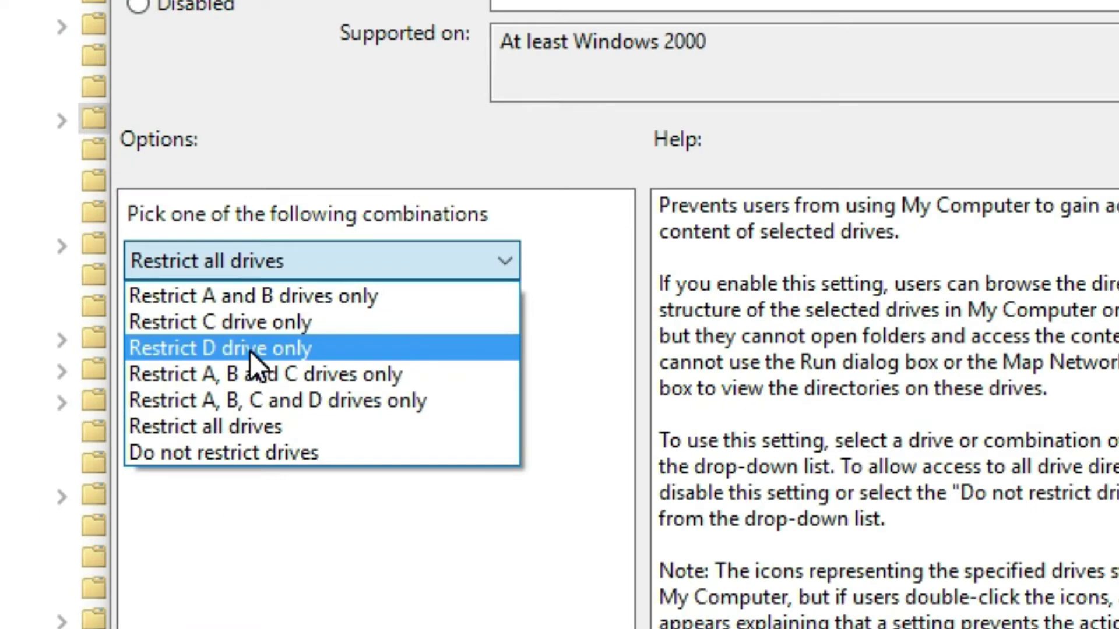
{"action": "left_click", "coordinate": [250, 350]}
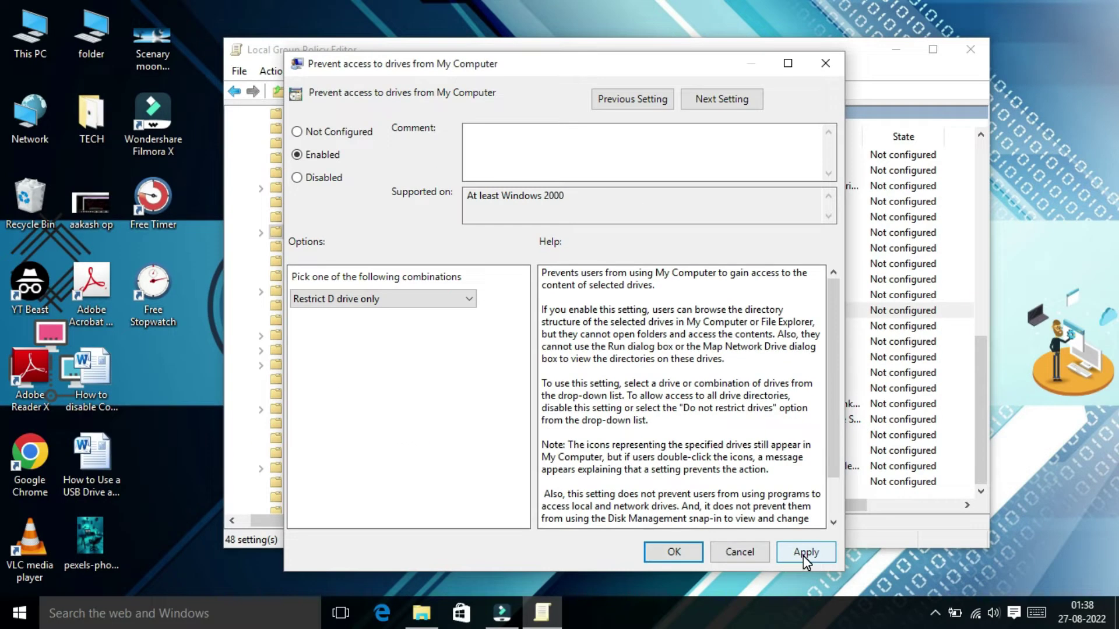
{"action": "left_click", "coordinate": [805, 553]}
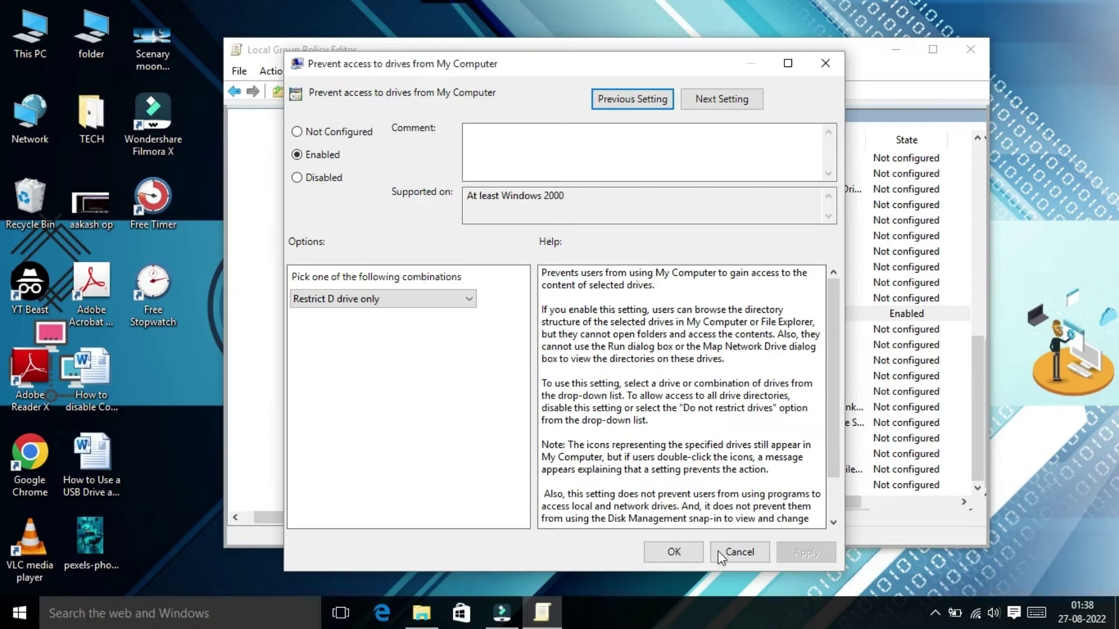
{"action": "left_click", "coordinate": [675, 552]}
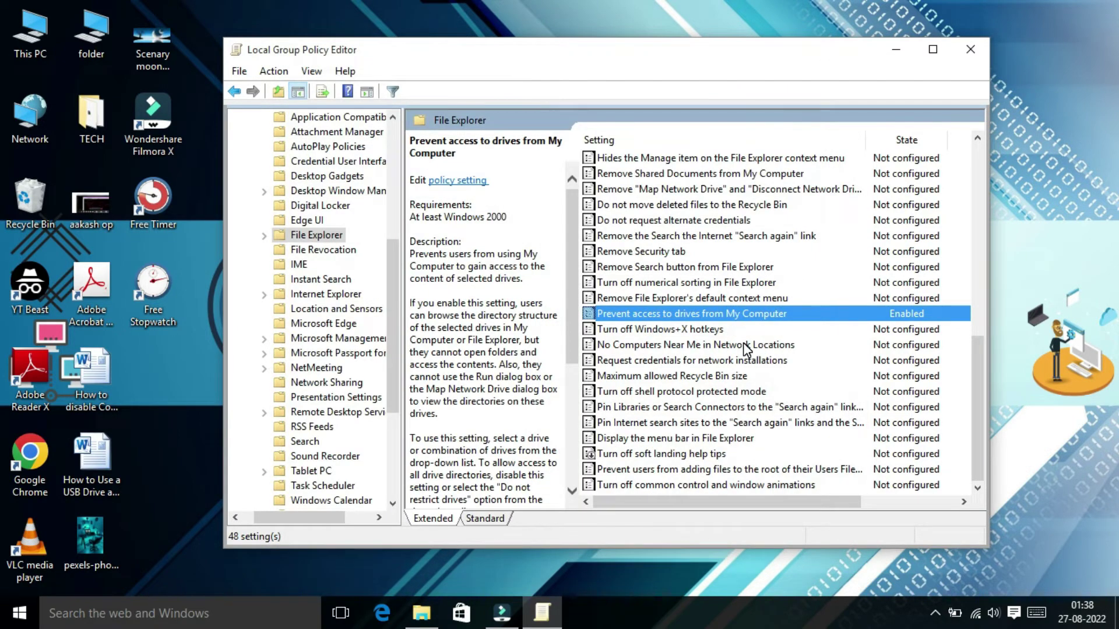
Close the editor and confirm drive D is refused with a restrictions error.
{"action": "left_click", "coordinate": [973, 51]}
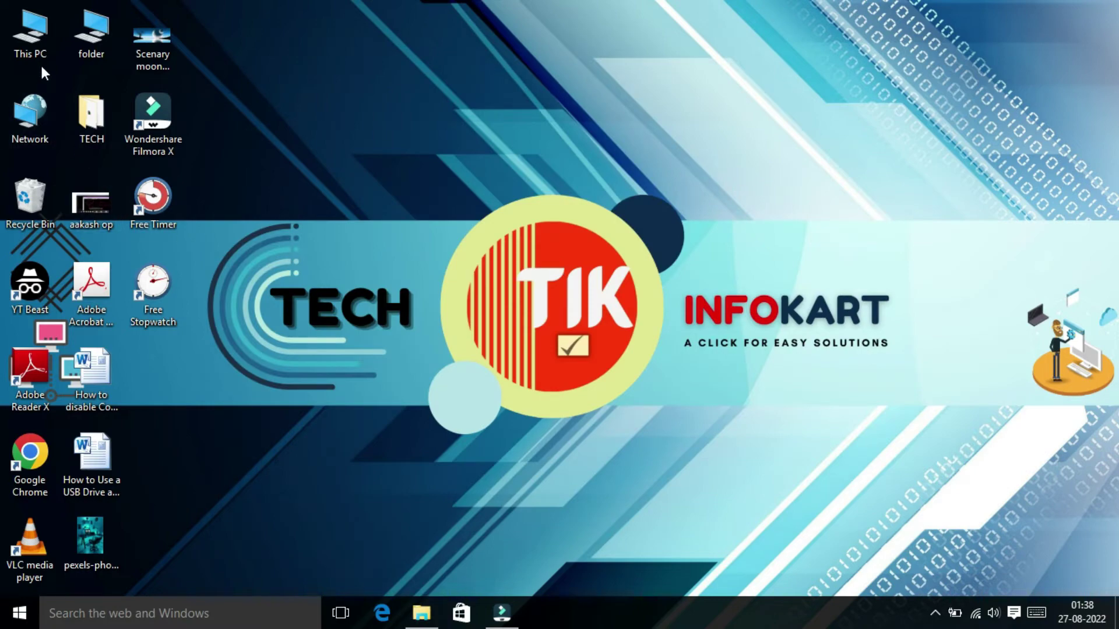
{"action": "double_click", "coordinate": [36, 39]}
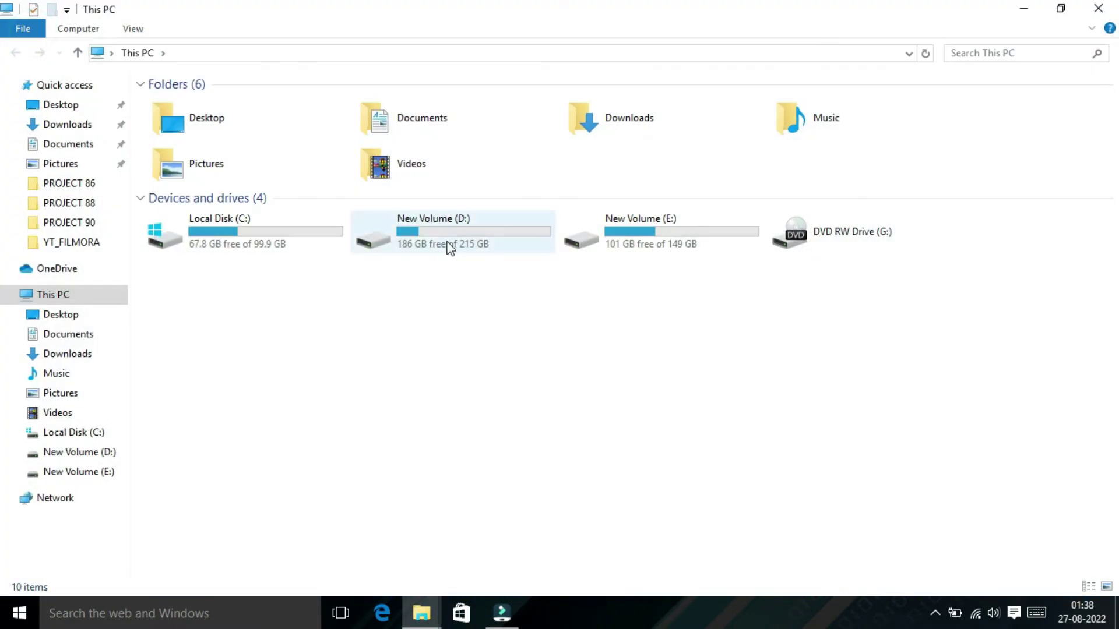
{"action": "double_click", "coordinate": [452, 230]}
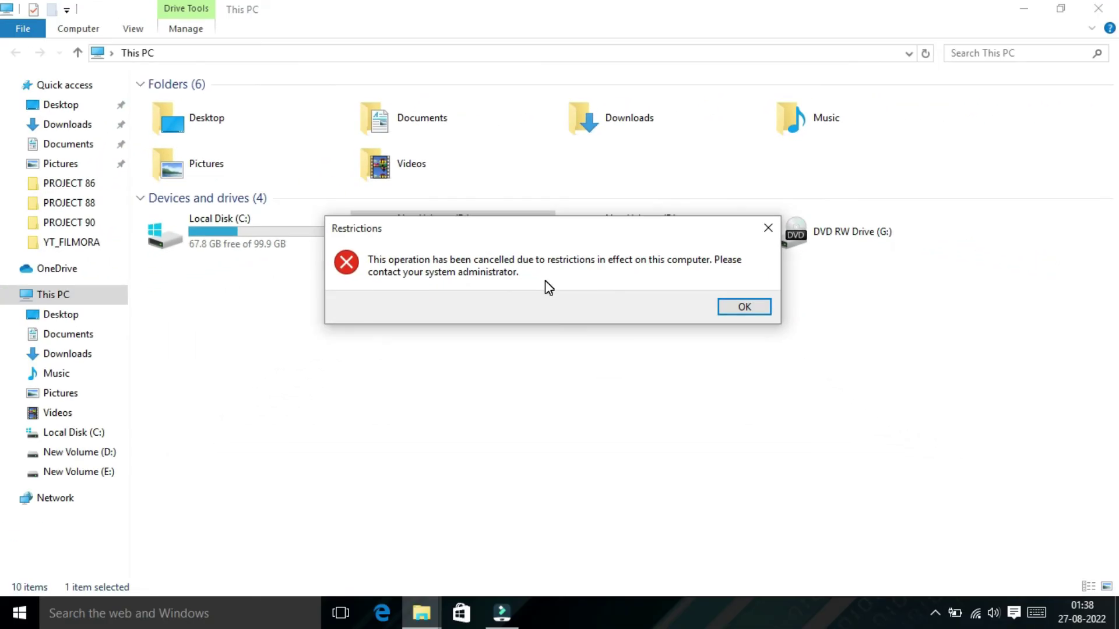
{"action": "left_click", "coordinate": [727, 306]}
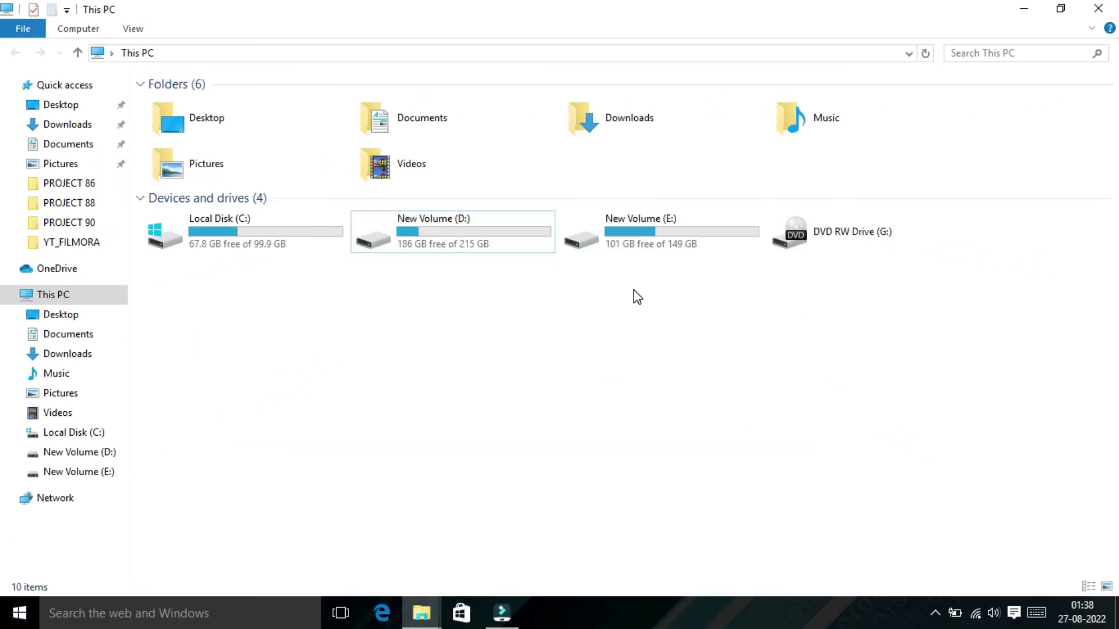
Confirm drive E opens normally, then retry drive D and dismiss the error again.
{"action": "double_click", "coordinate": [650, 238]}
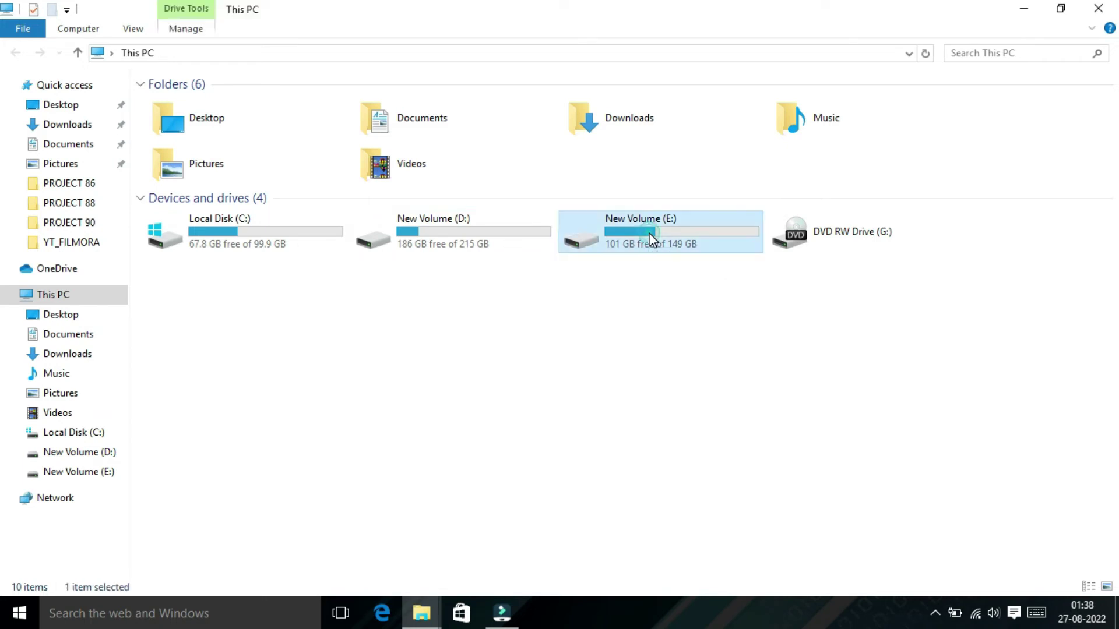
{"action": "left_click", "coordinate": [77, 53]}
{"action": "double_click", "coordinate": [431, 229]}
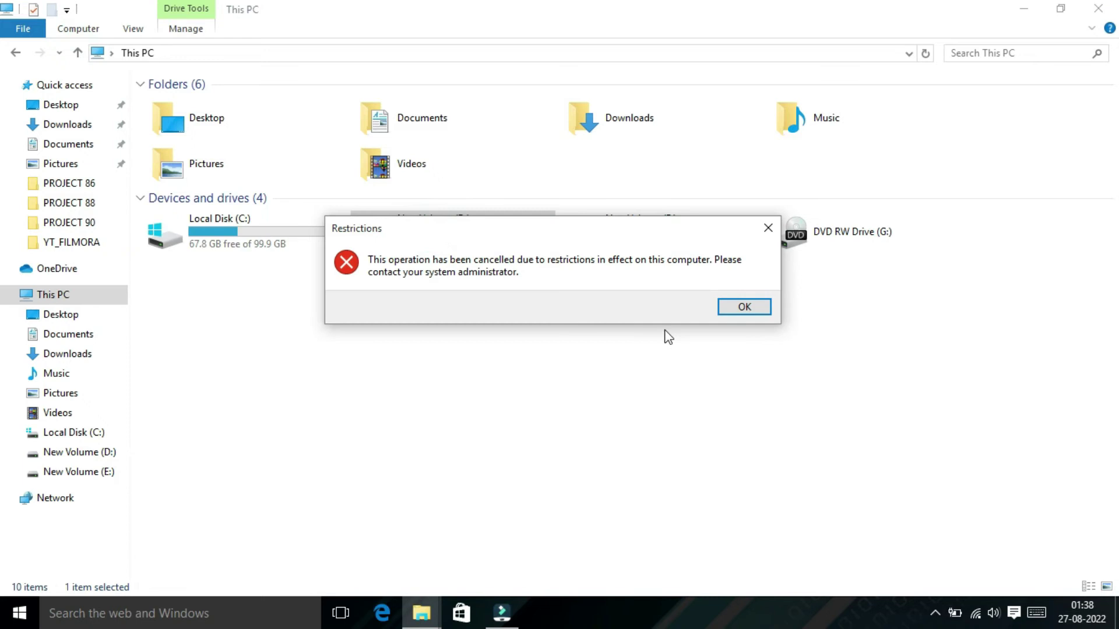
{"action": "left_click", "coordinate": [743, 308]}
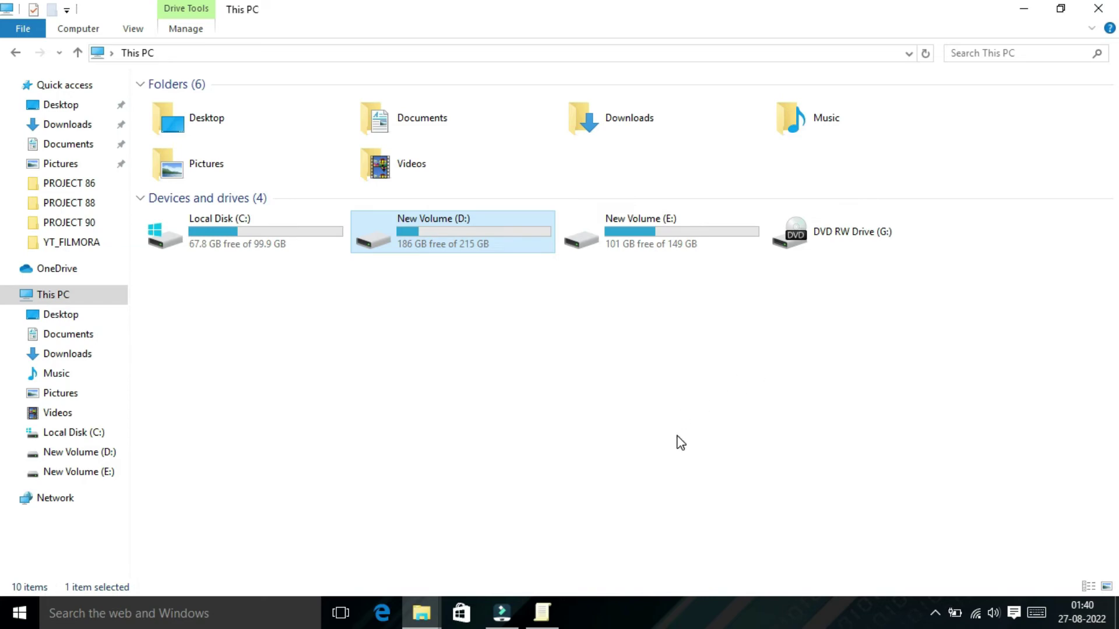
Reset the drive policy to 'Do not restrict drives' and Not Configured, then minimize the editor.
{"action": "left_click", "coordinate": [546, 616]}
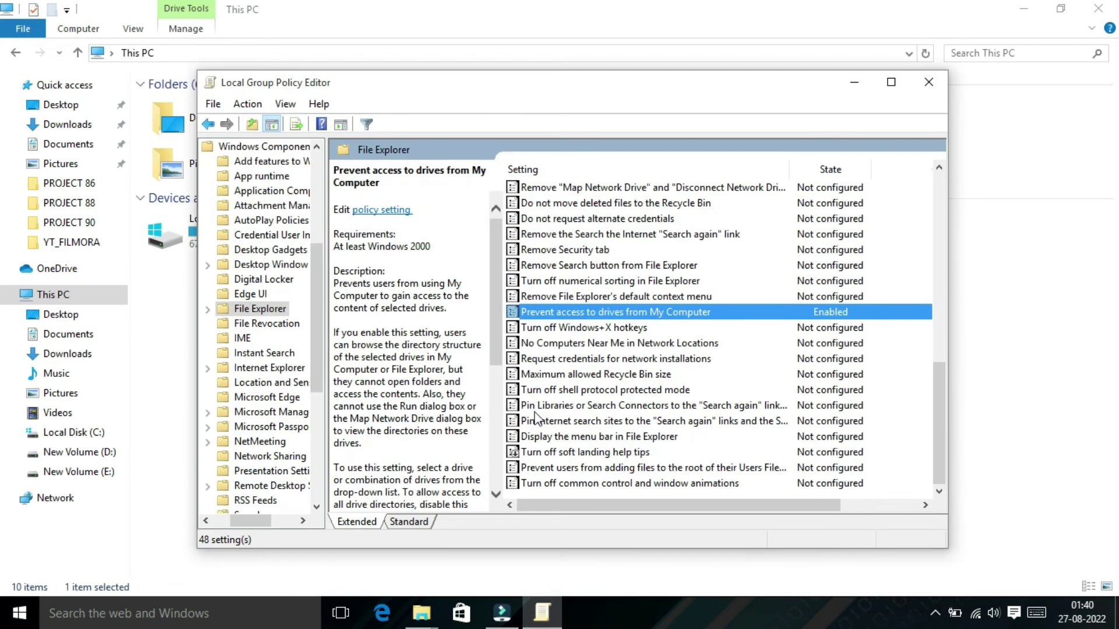
{"action": "double_click", "coordinate": [585, 312]}
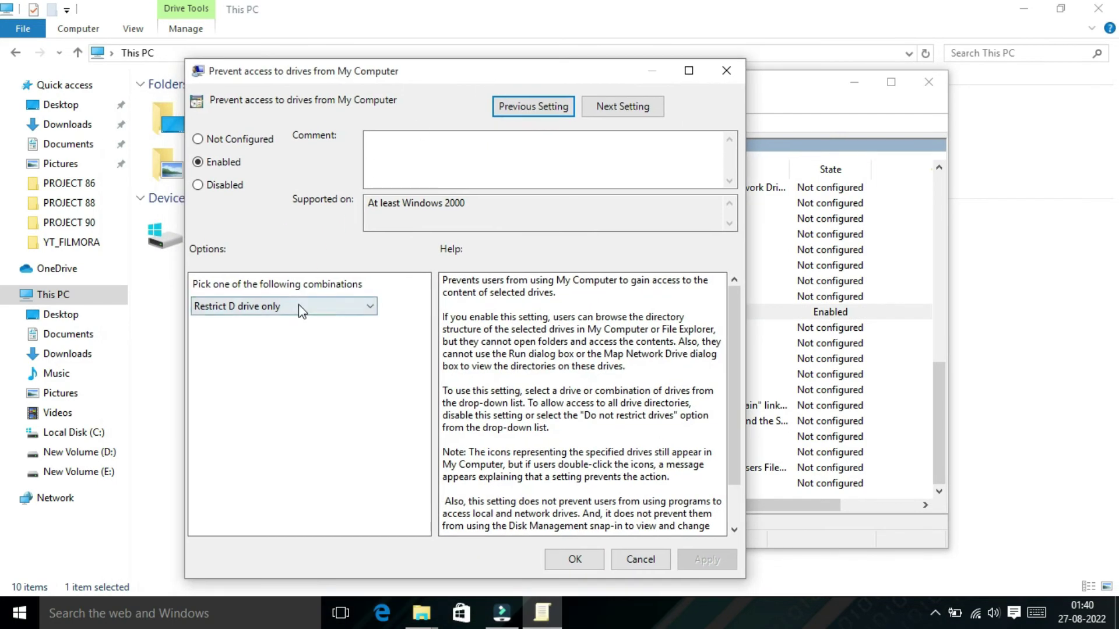
{"action": "left_click", "coordinate": [299, 306]}
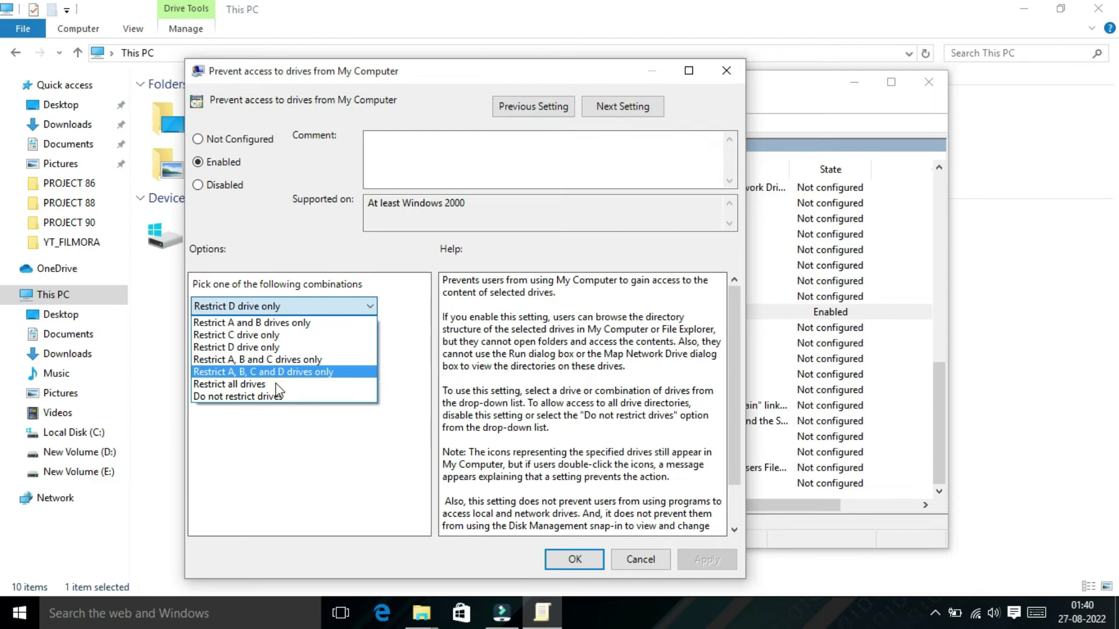
{"action": "left_click", "coordinate": [276, 399]}
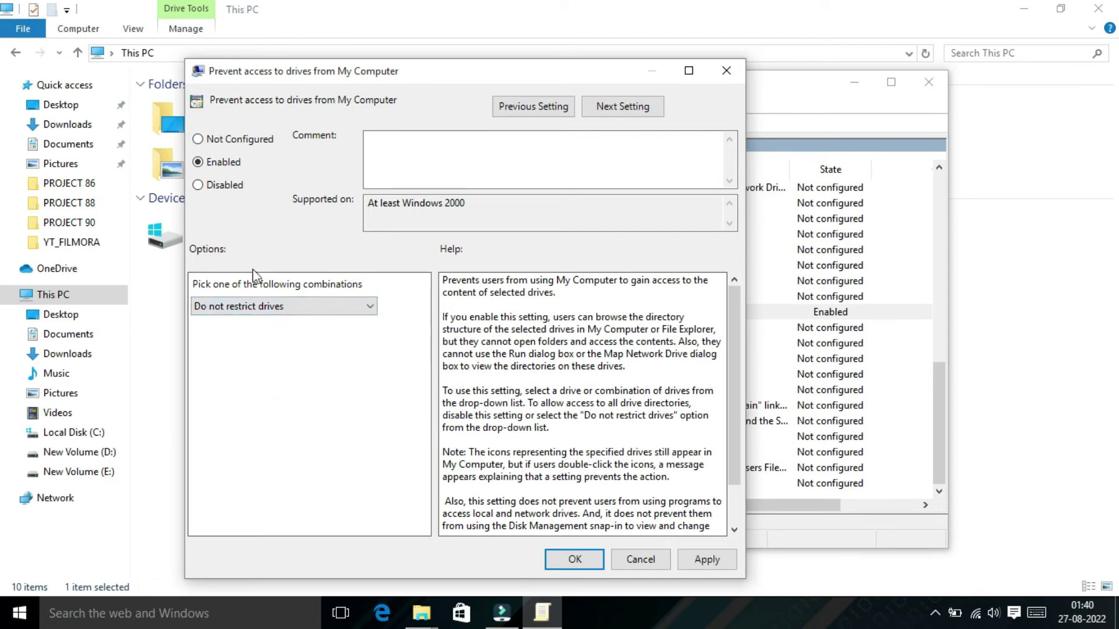
{"action": "left_click", "coordinate": [200, 141]}
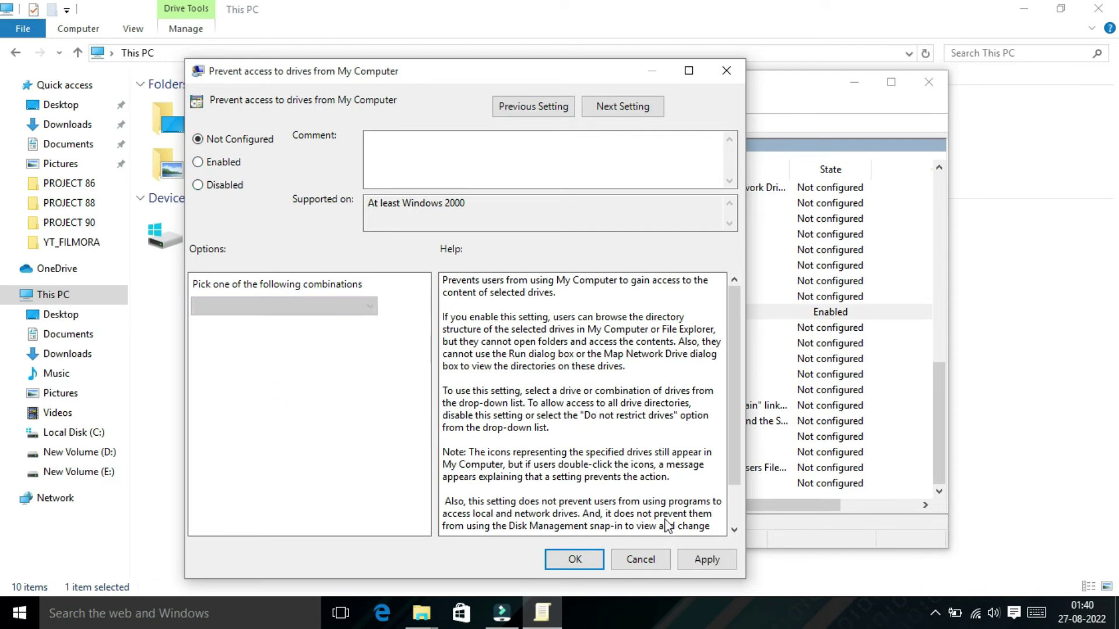
{"action": "left_click", "coordinate": [707, 564]}
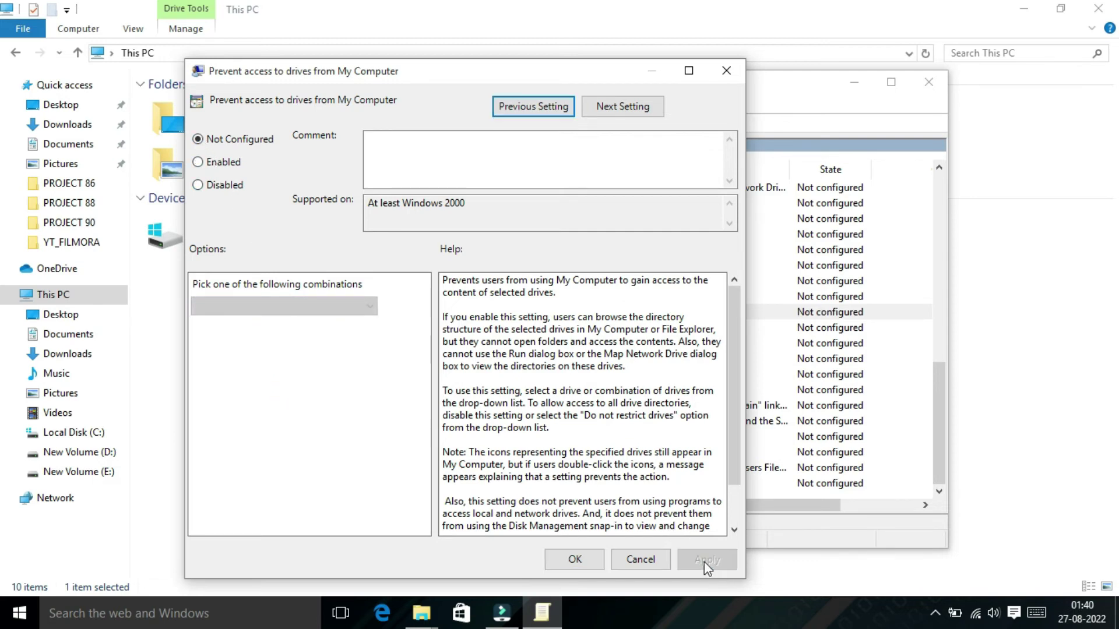
{"action": "left_click", "coordinate": [577, 564]}
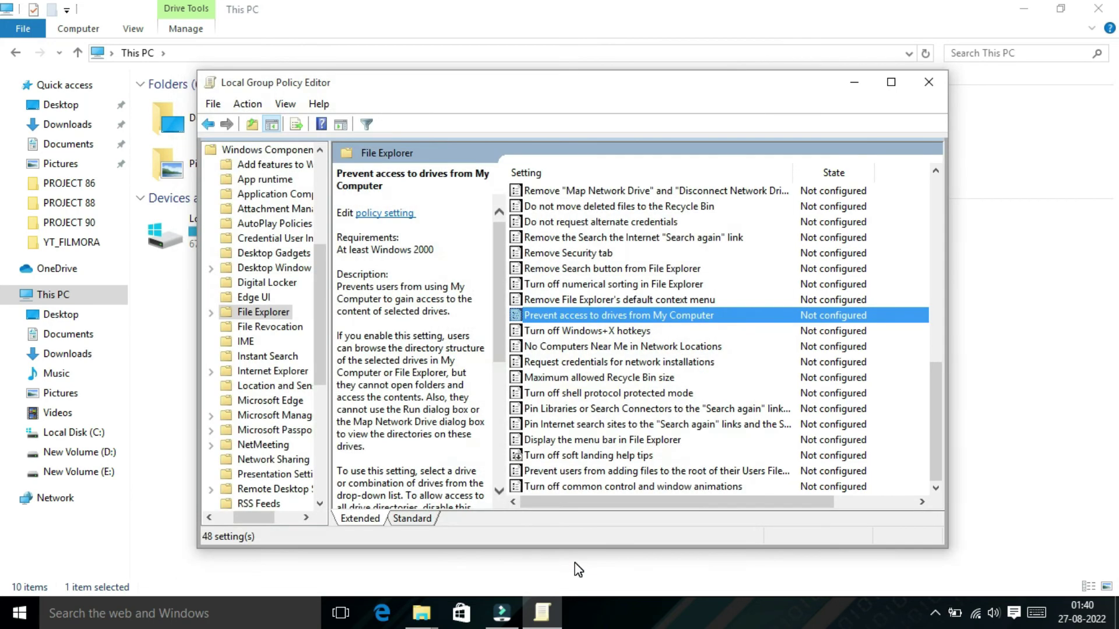
{"action": "left_click", "coordinate": [854, 84]}
{"action": "left_click", "coordinate": [593, 326]}
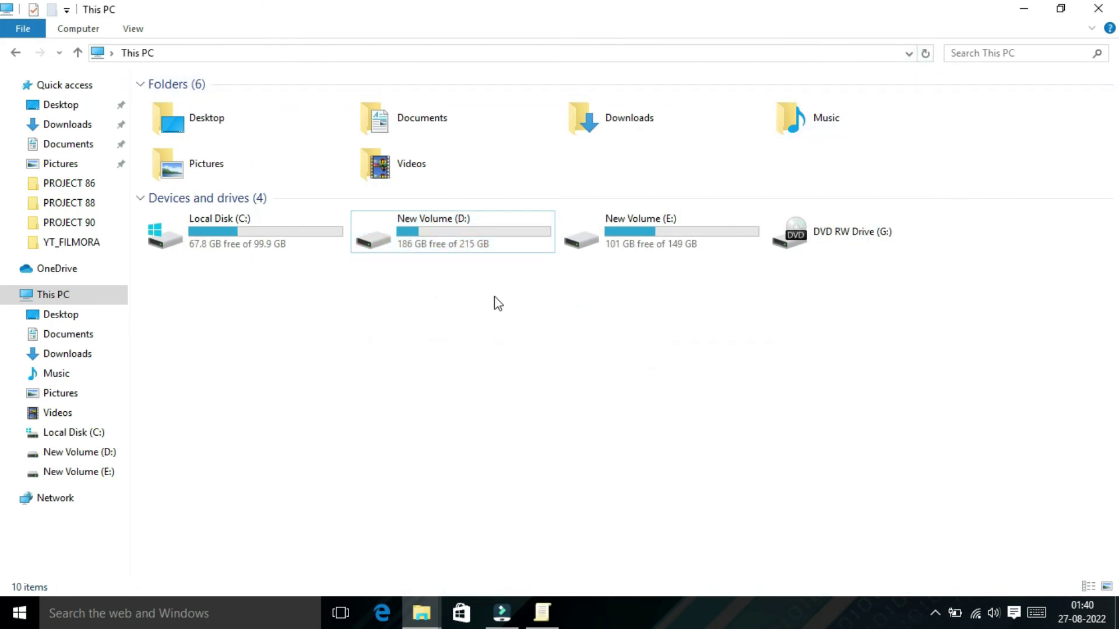
{"action": "double_click", "coordinate": [478, 240]}
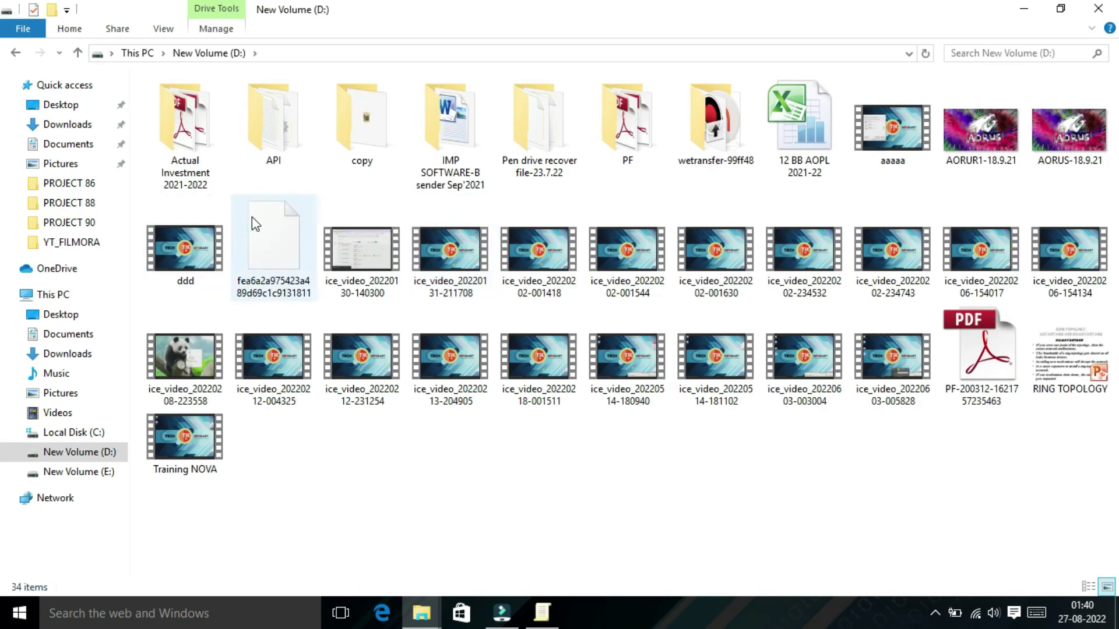
{"action": "left_click", "coordinate": [77, 53]}
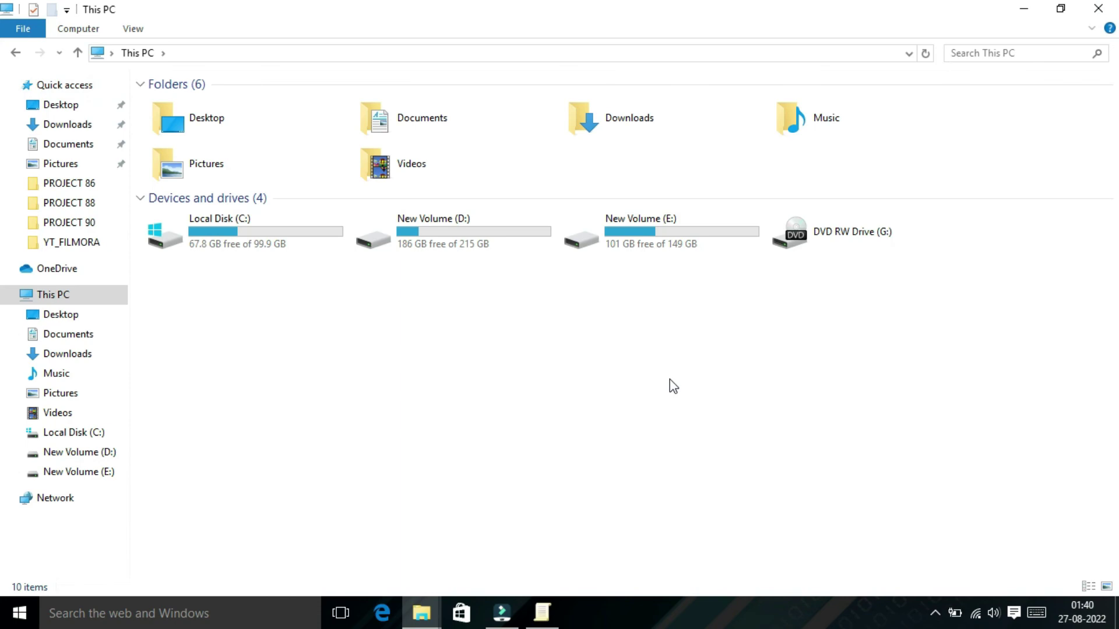